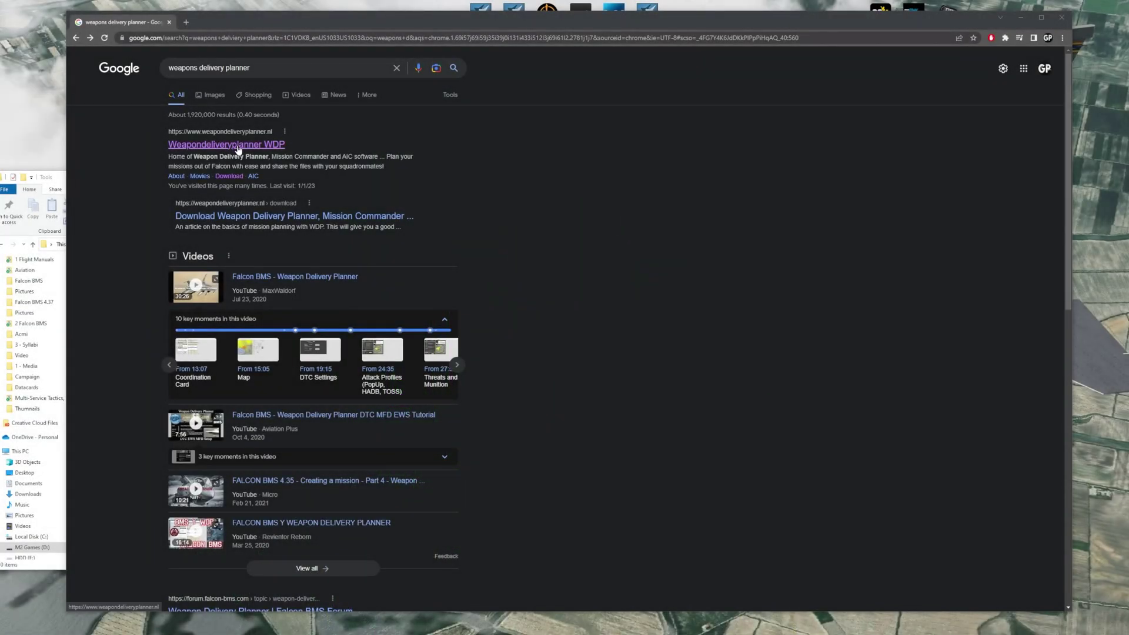
Open the Weapon Delivery Planner site's WDP 3.7.22 release notes and highlight the release date.
click(230, 146)
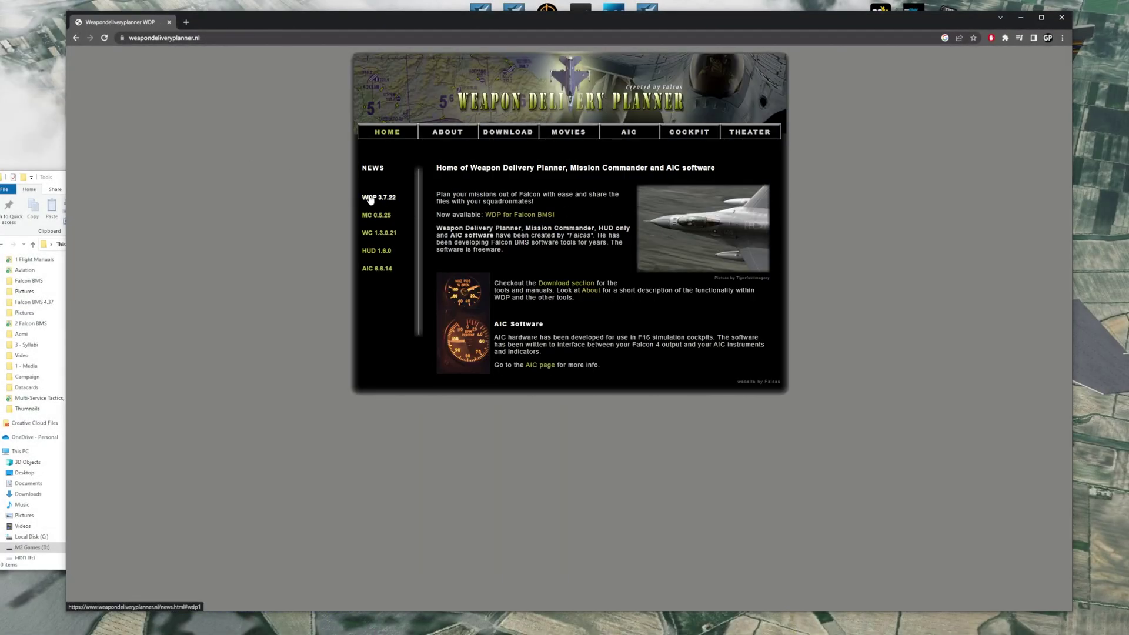
click(380, 204)
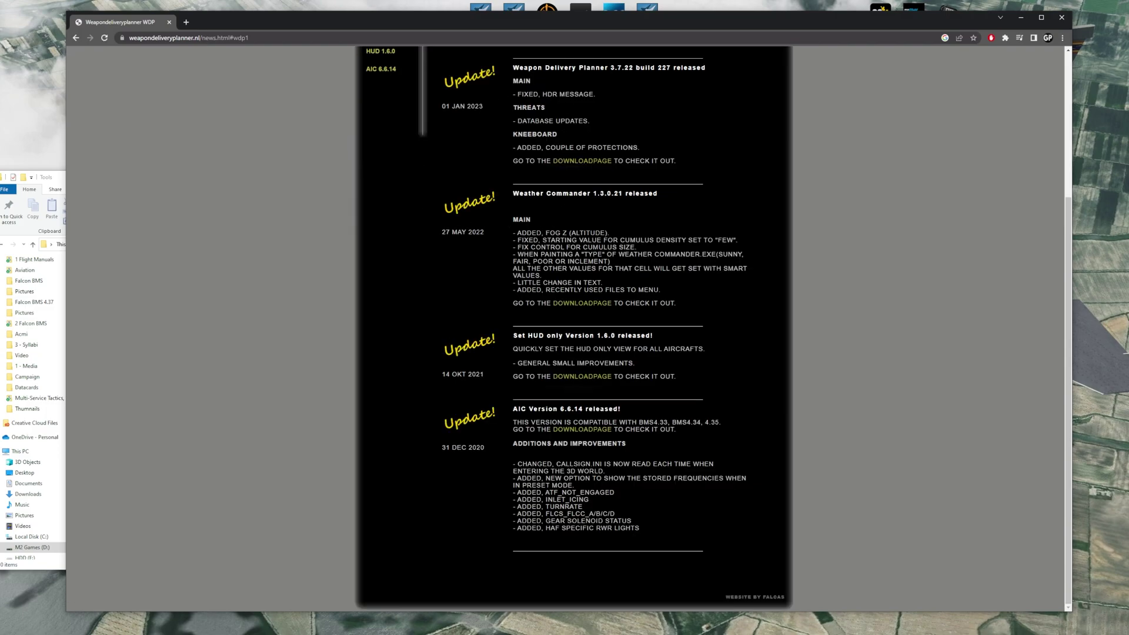
drag(450, 107, 483, 107)
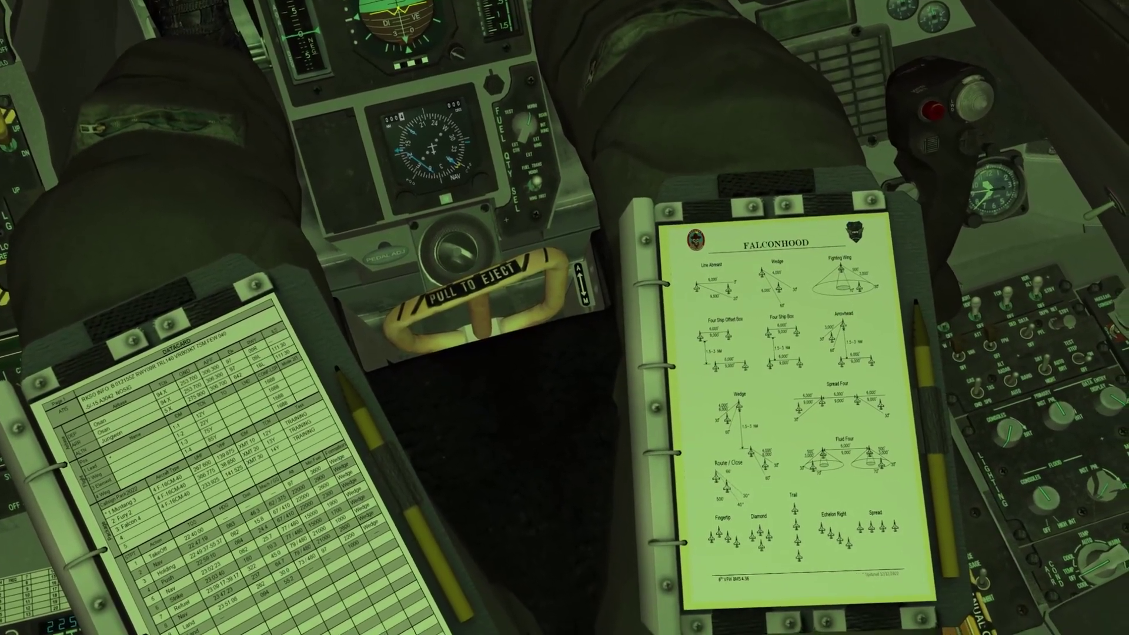
Page the right kneeboard forward three times to DATACARD, then flip the left kneeboard.
key(])
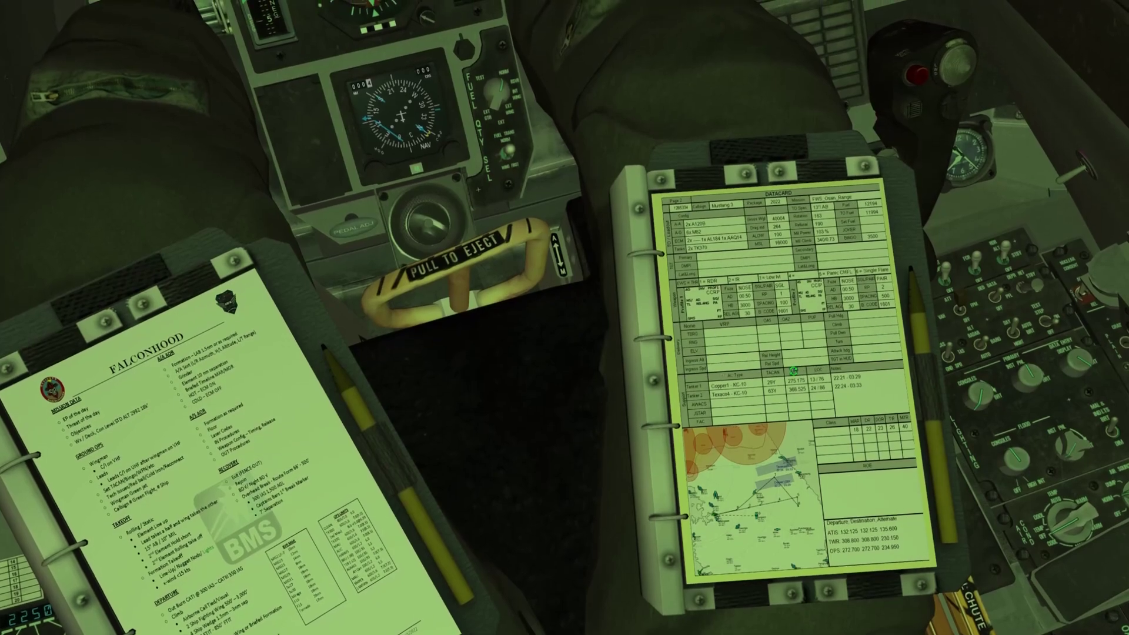
key(])
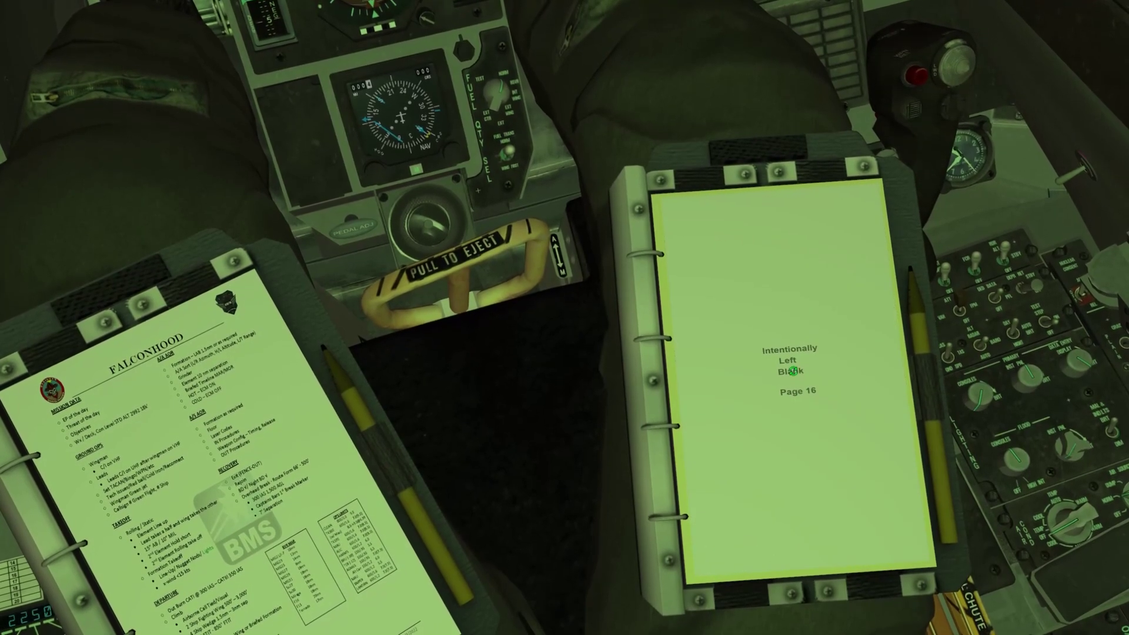
key(])
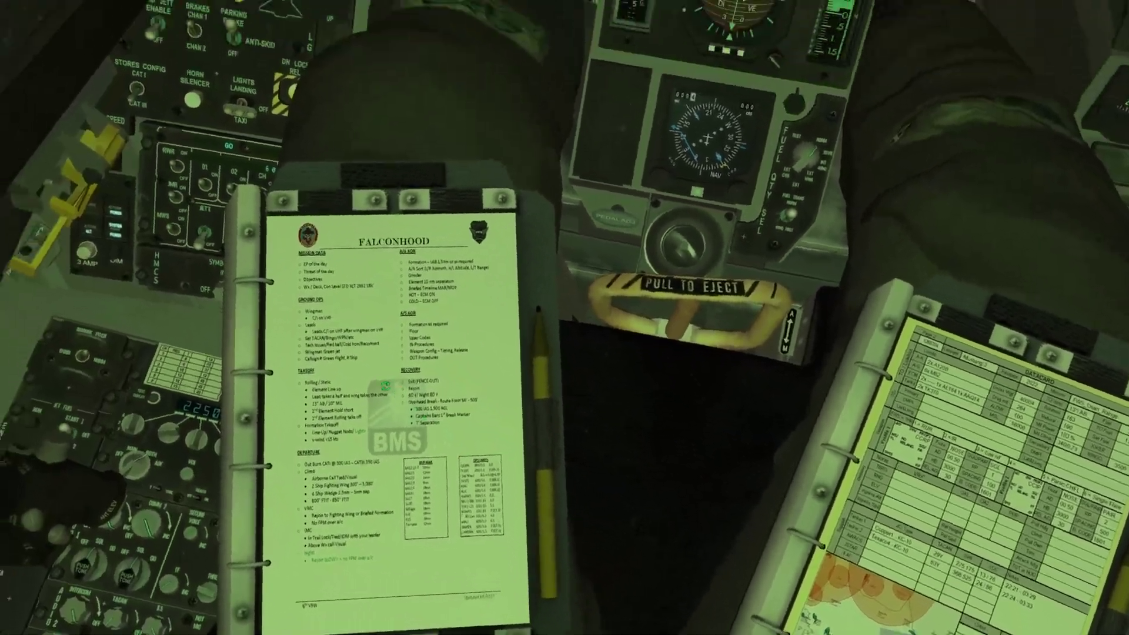
click(402, 428)
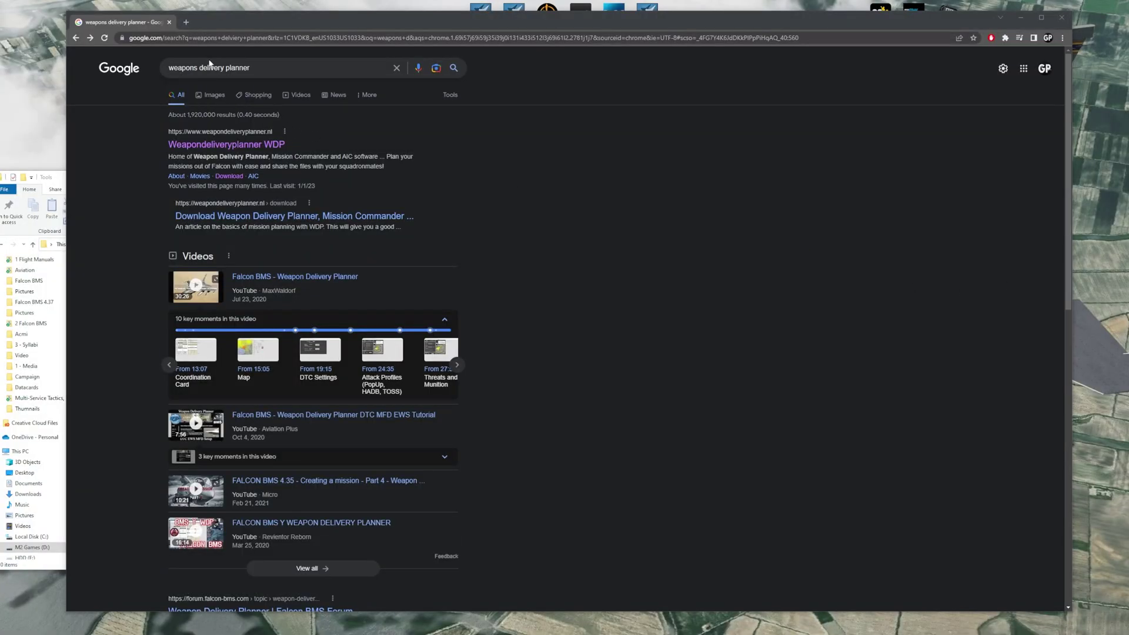
Go through the WDP 3.7.22 release notes to the download page and centre the Tools folder window.
click(238, 147)
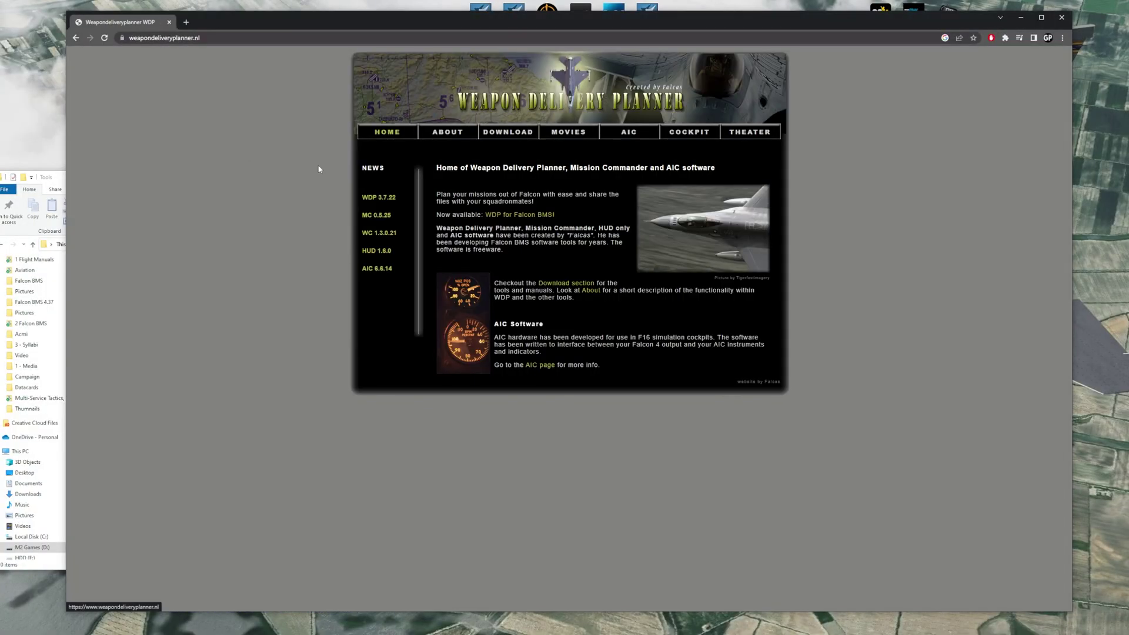
click(374, 199)
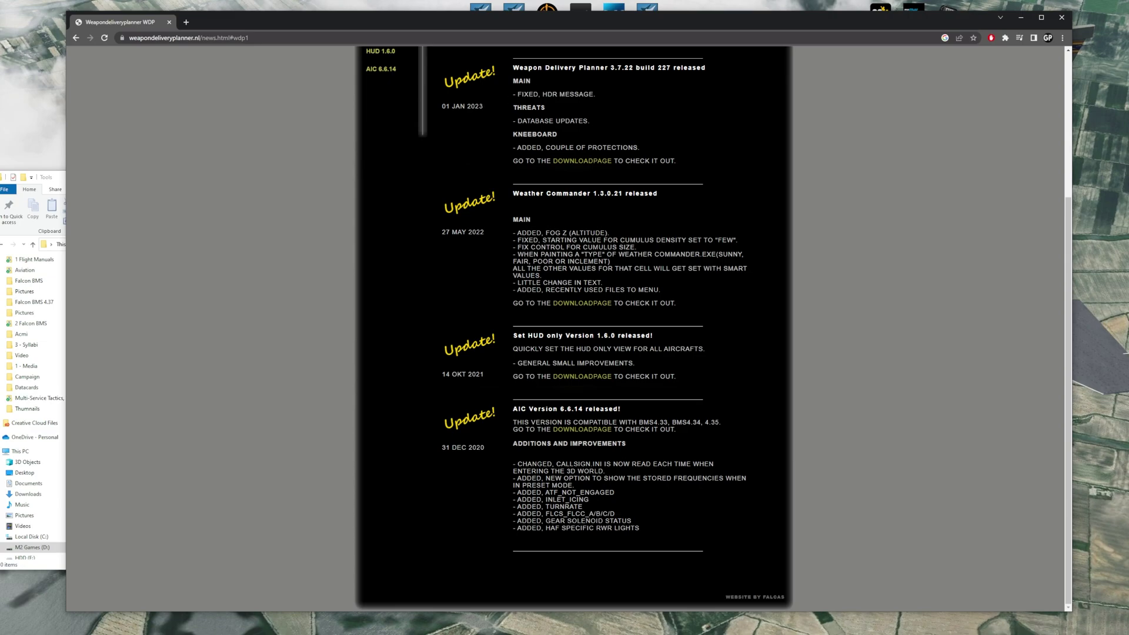
drag(461, 106, 442, 107)
click(587, 165)
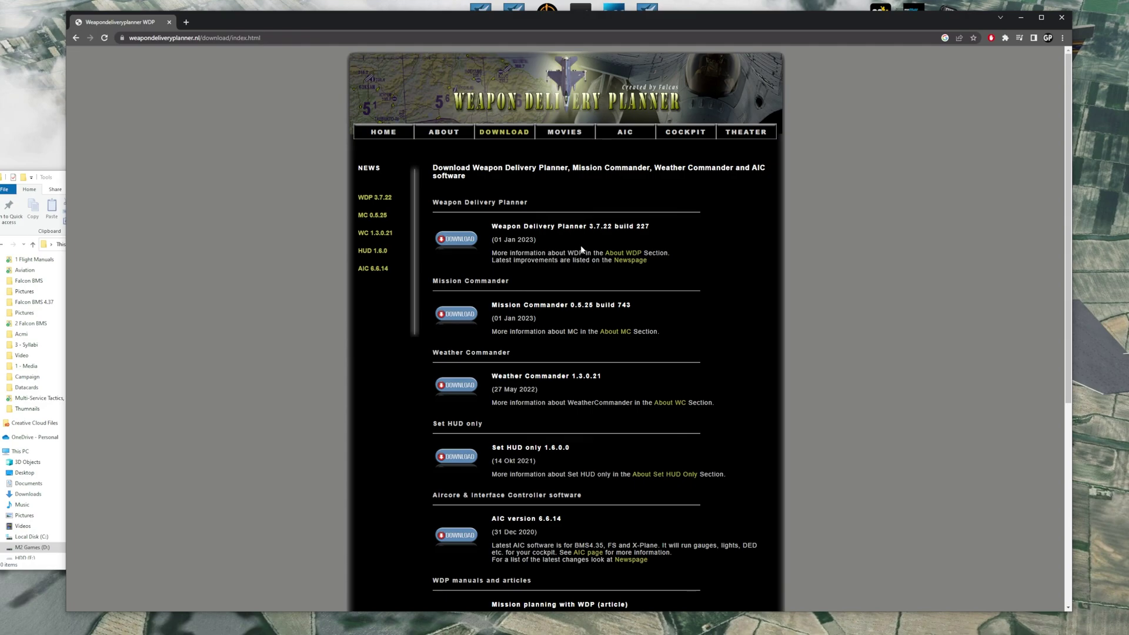
drag(48, 179, 373, 131)
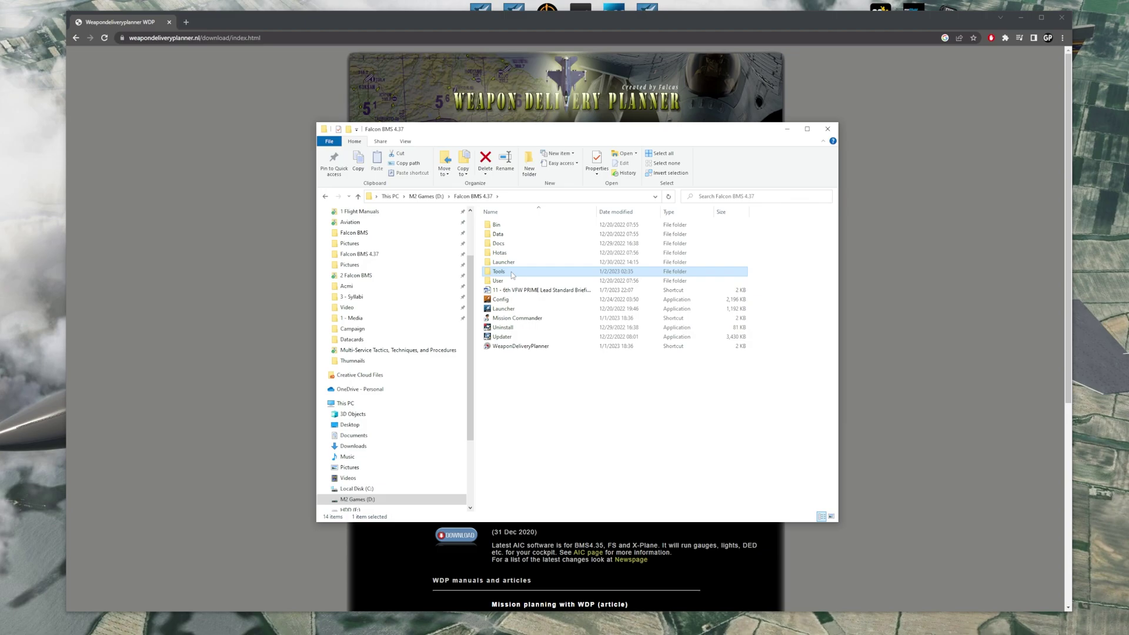
Open the Weapon Delivery Planner 3.7.22 build 227 folder in Tools.
click(521, 310)
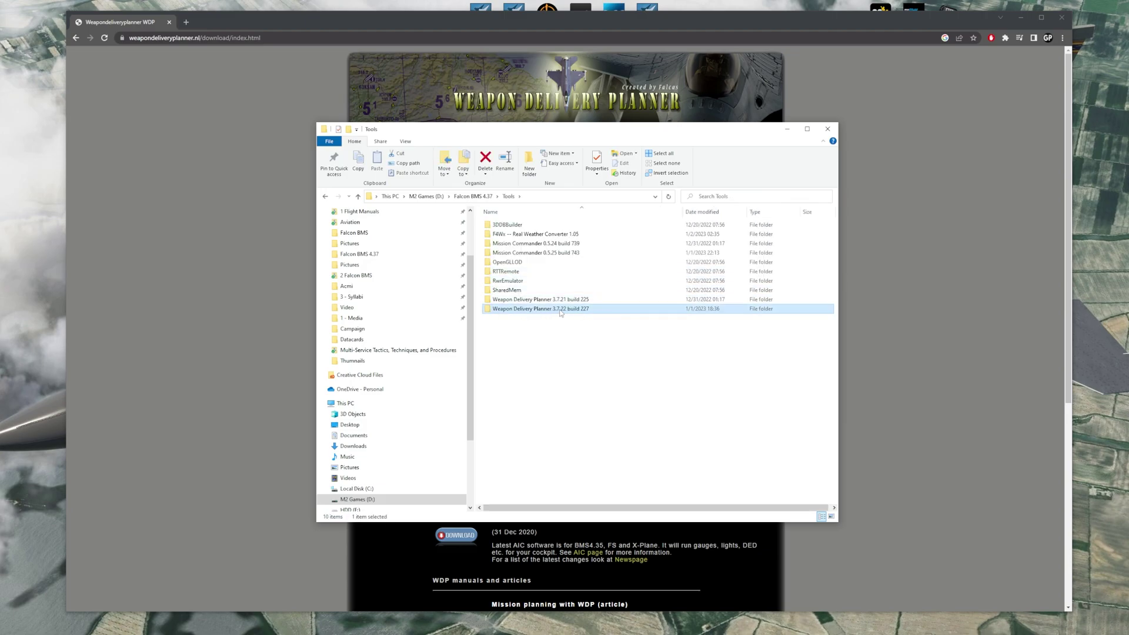
drag(579, 133, 582, 242)
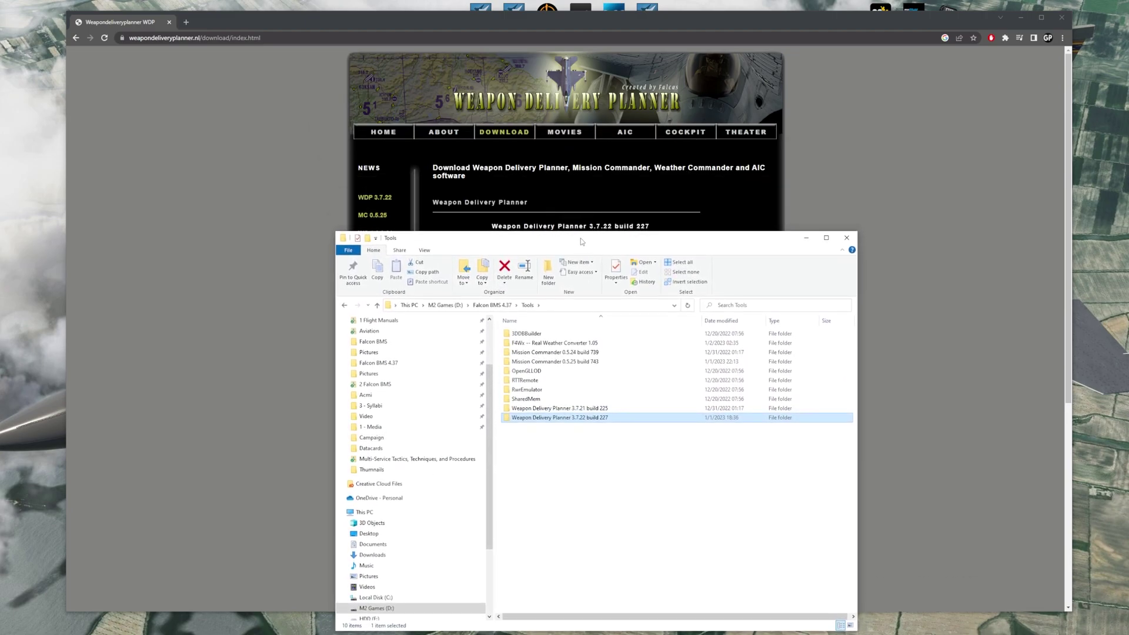
double_click(588, 420)
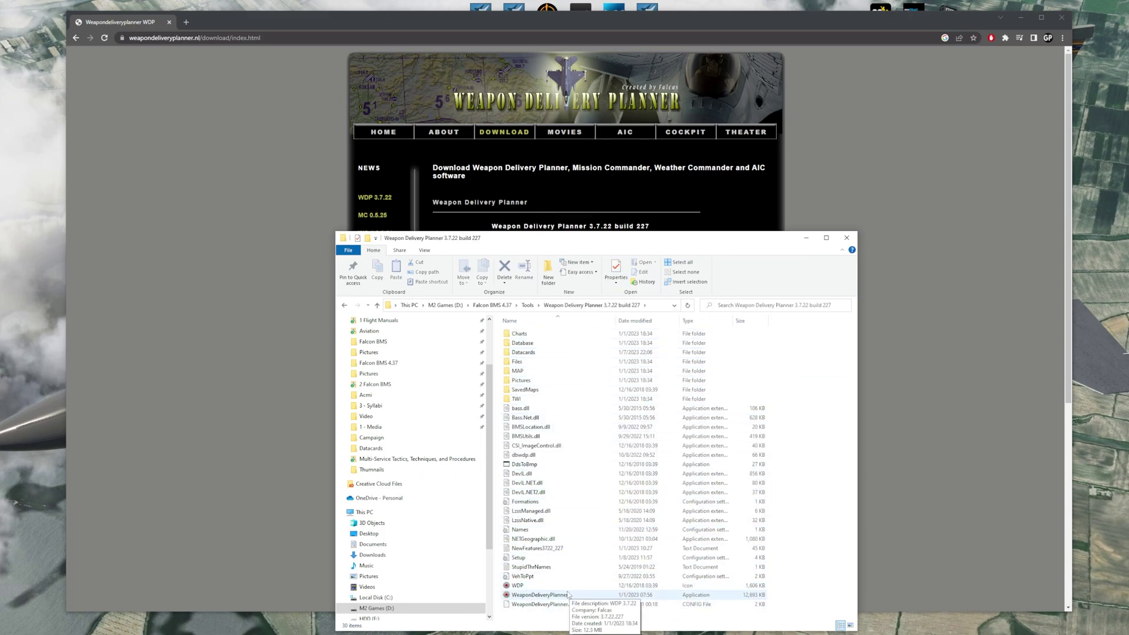
Inspect the WeaponDeliveryPlanner exe's actions, then select the shortcut in Falcon BMS 4.37.
click(567, 596)
right_click(581, 598)
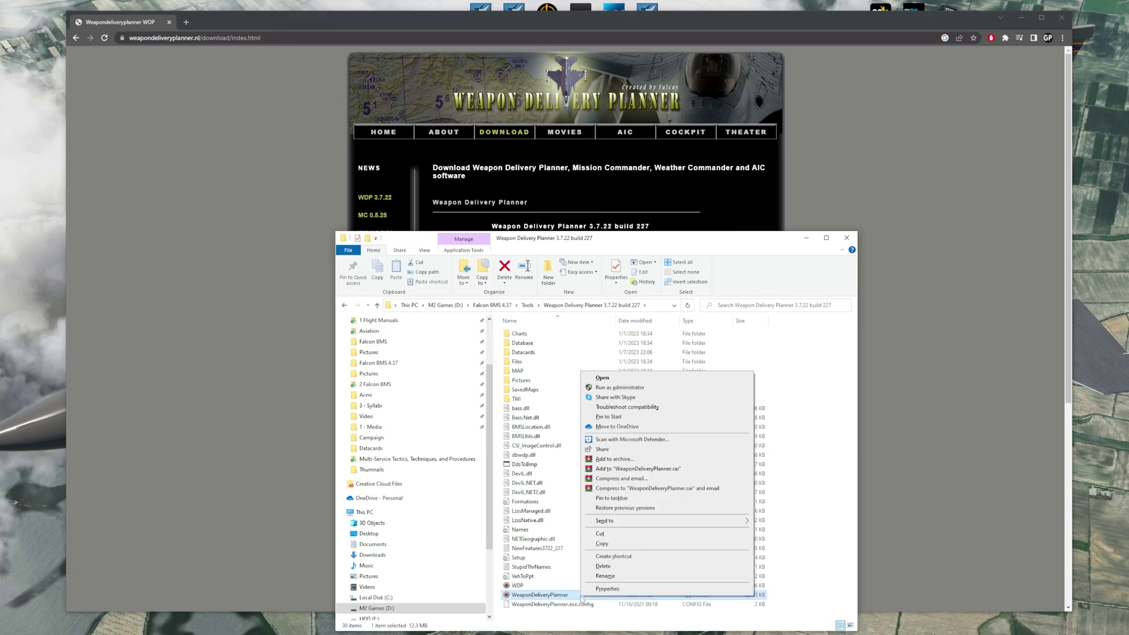
click(806, 451)
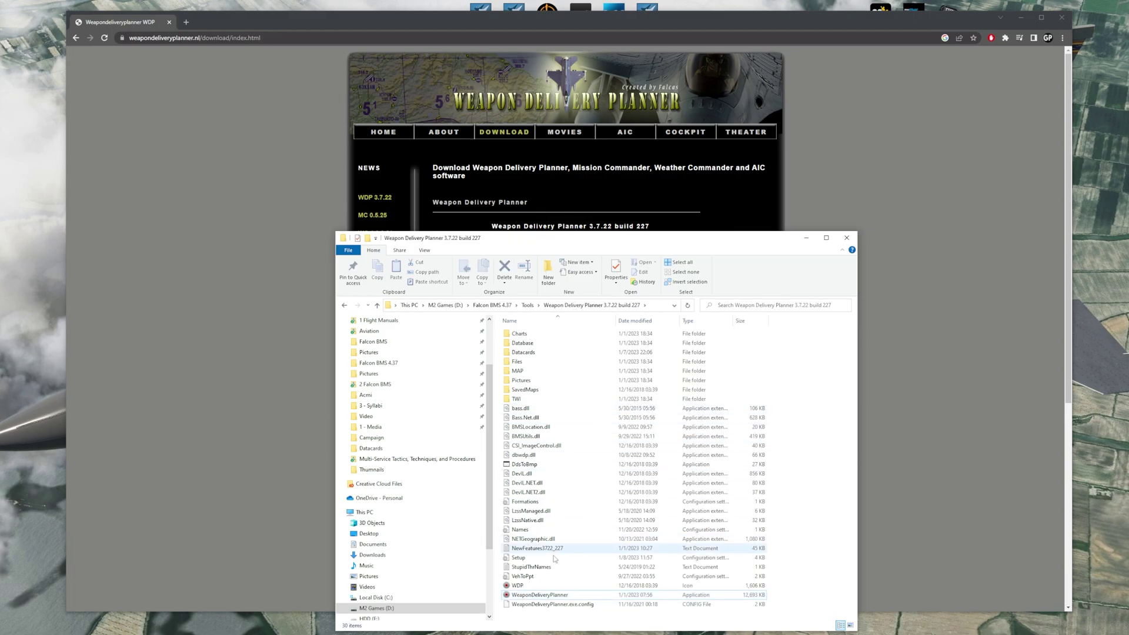
click(497, 306)
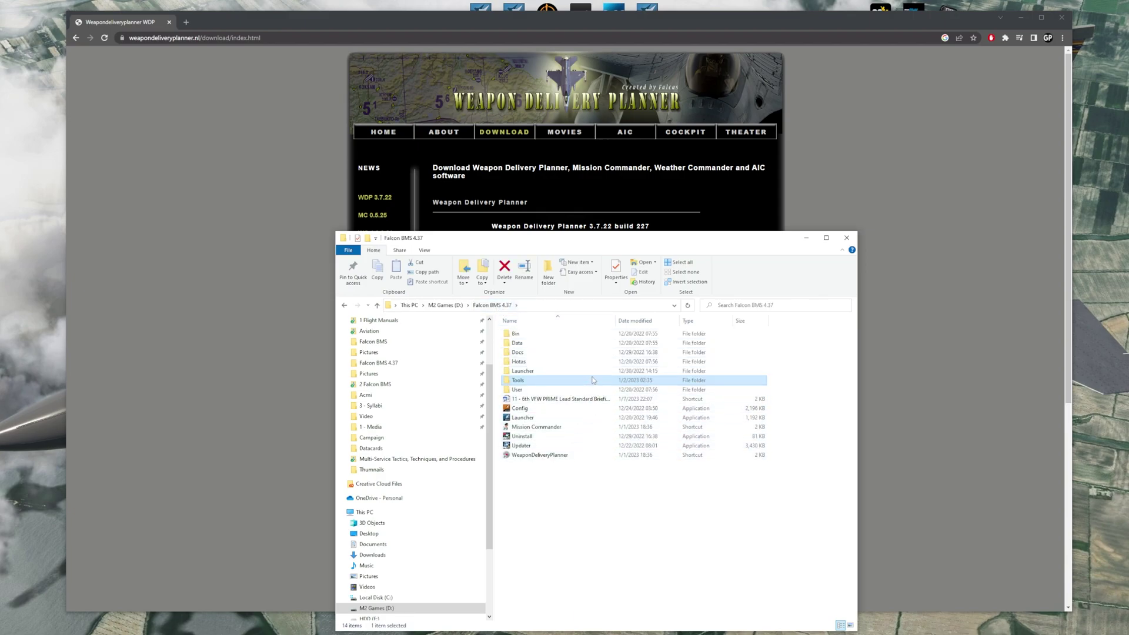
click(557, 459)
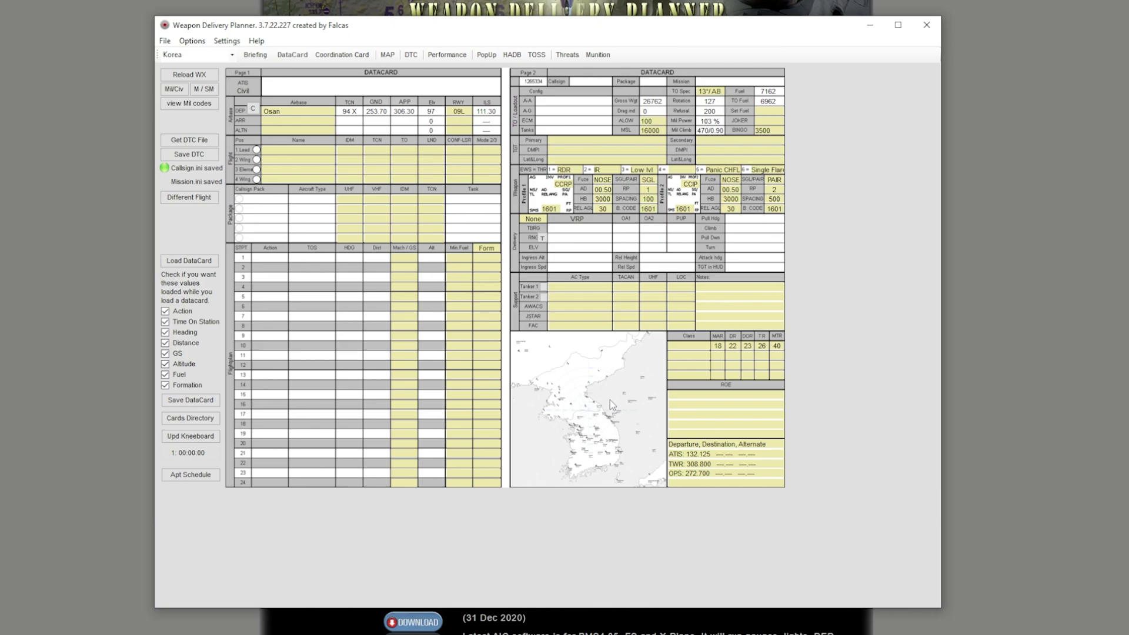
Load recent mission FWS_Osan_Range.tac and open the Kneeboard Selection window via Upd Kneeboard.
click(166, 41)
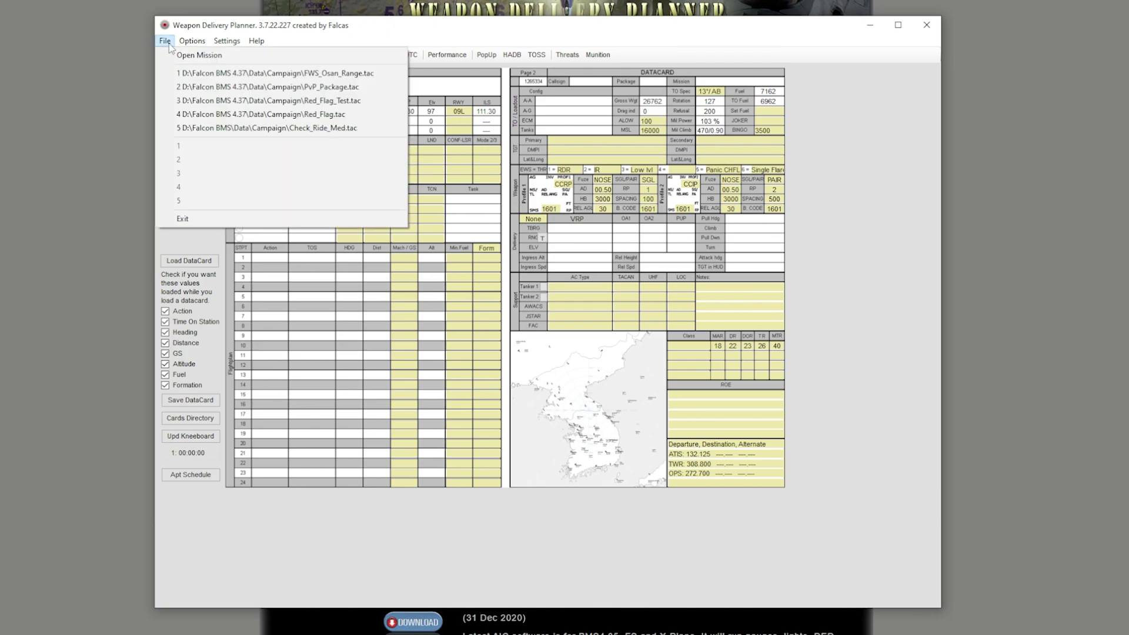
click(236, 73)
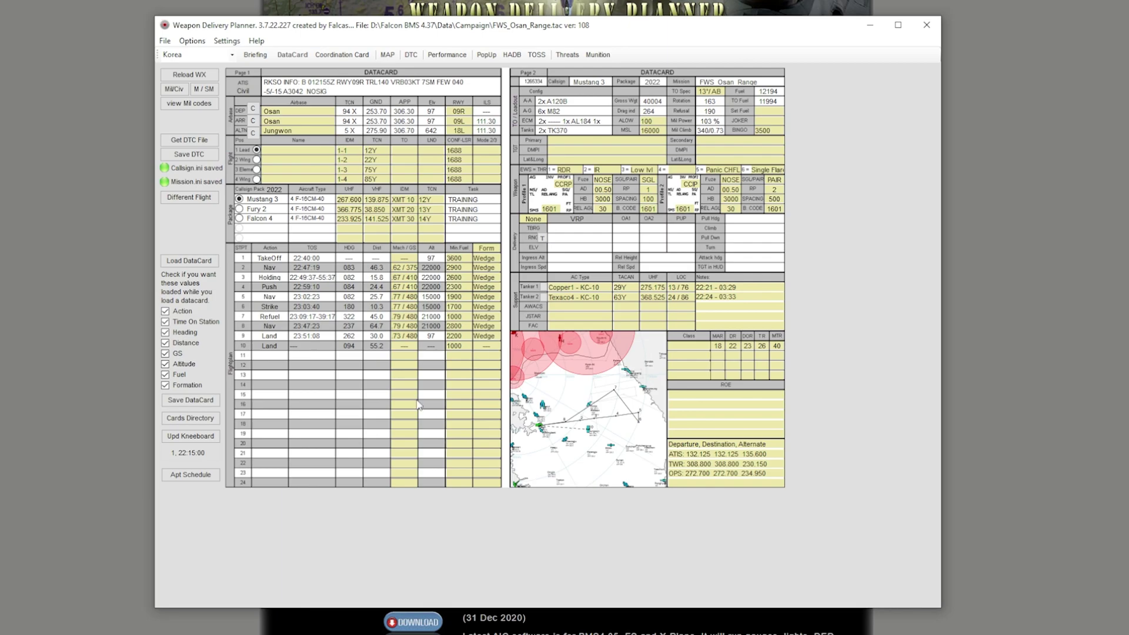
click(201, 437)
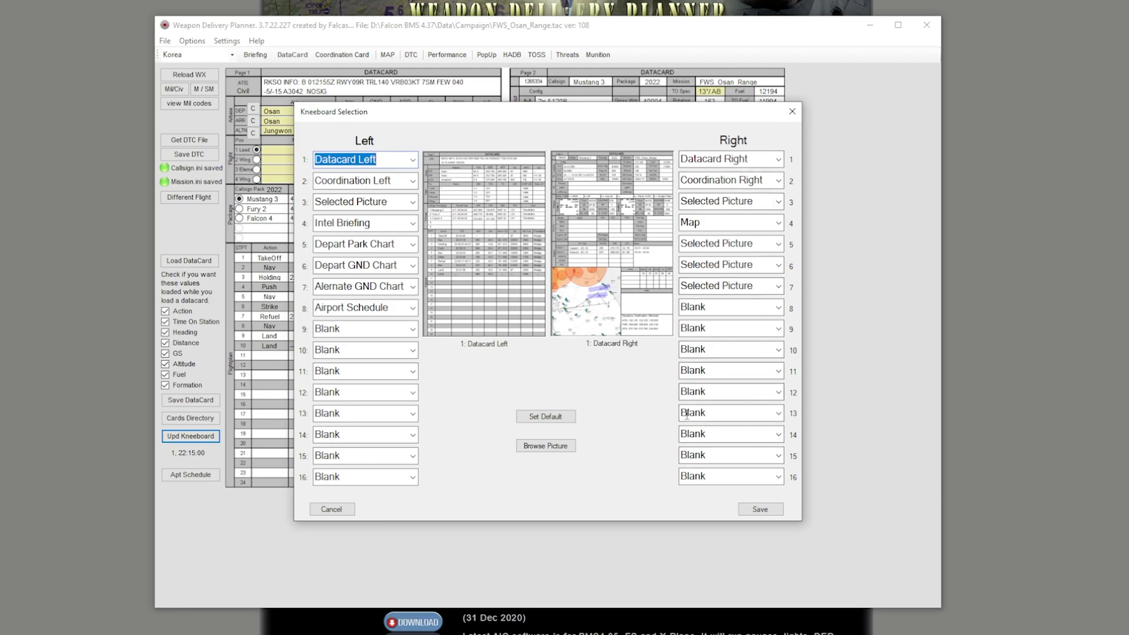
Leave left page 2 unchanged, preview right pages 1–5, then select left page 9 for a picture.
click(413, 181)
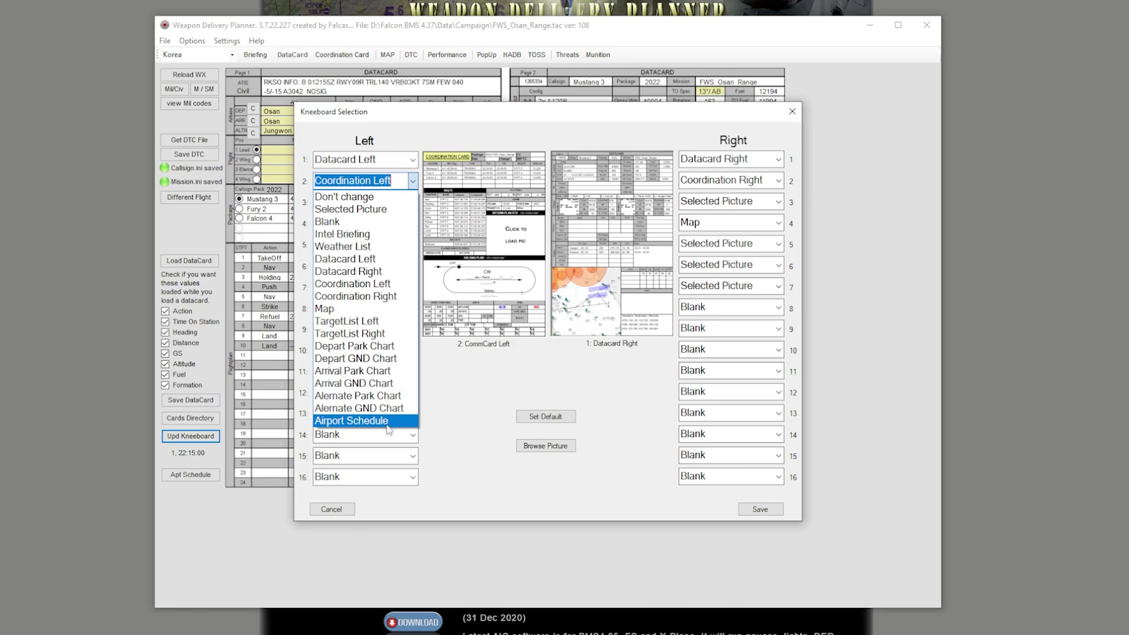
click(364, 181)
click(715, 182)
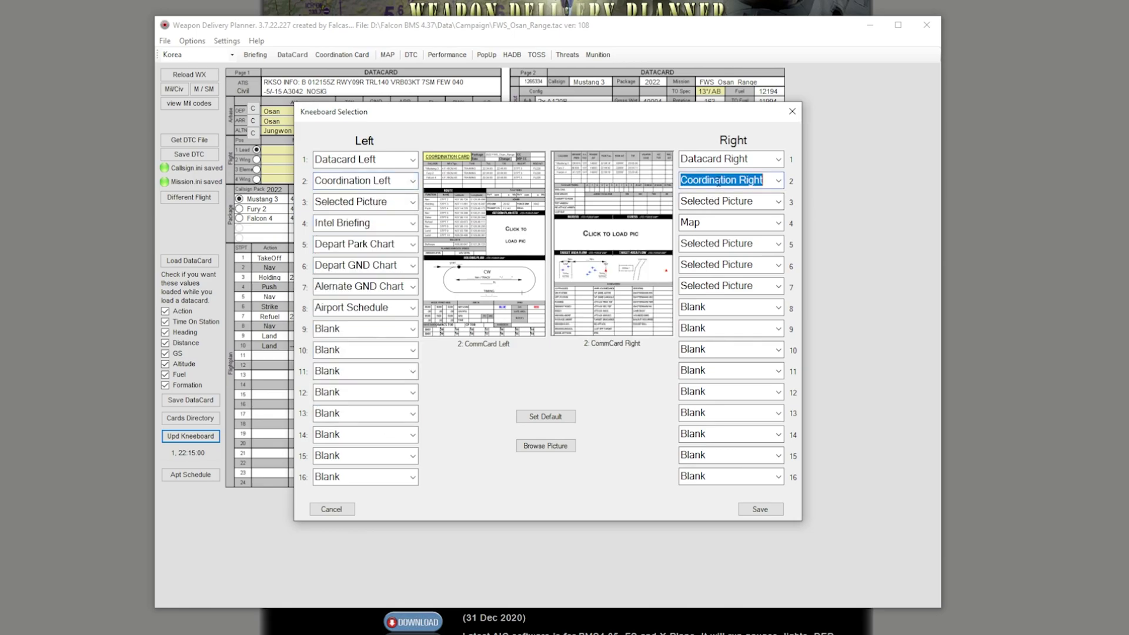
click(738, 159)
click(723, 201)
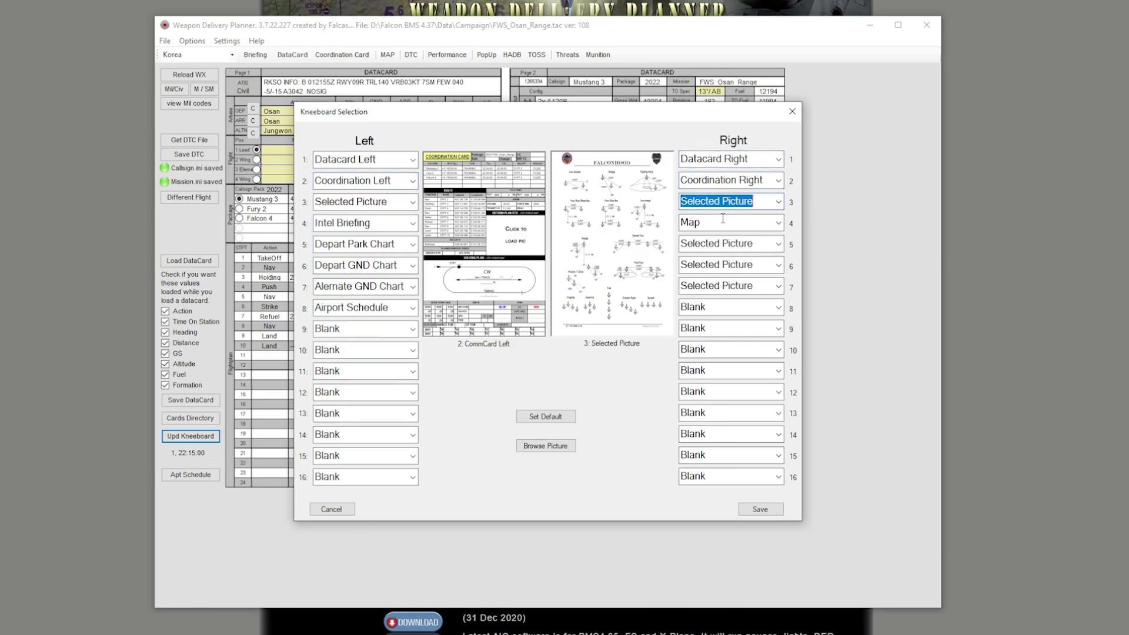
click(731, 223)
click(731, 243)
click(739, 164)
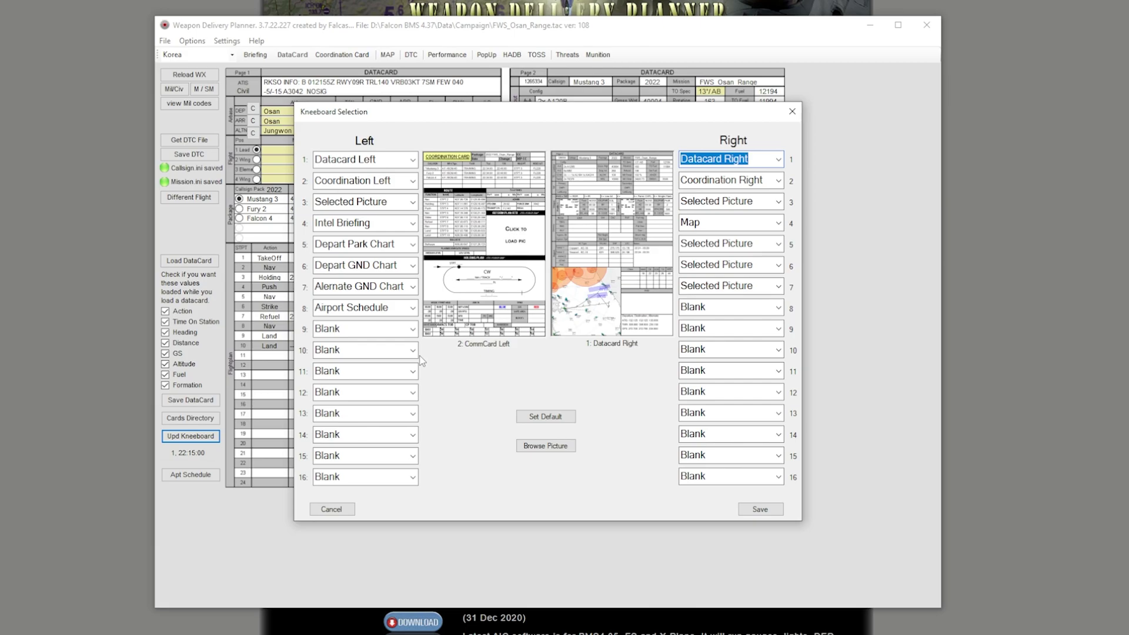
click(376, 328)
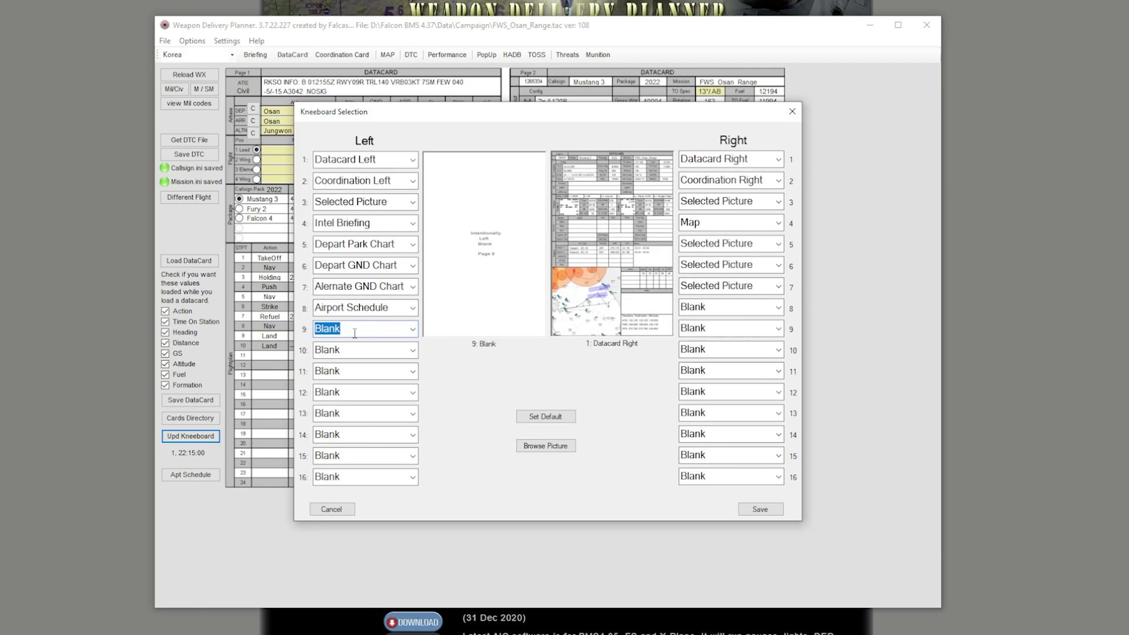
click(552, 448)
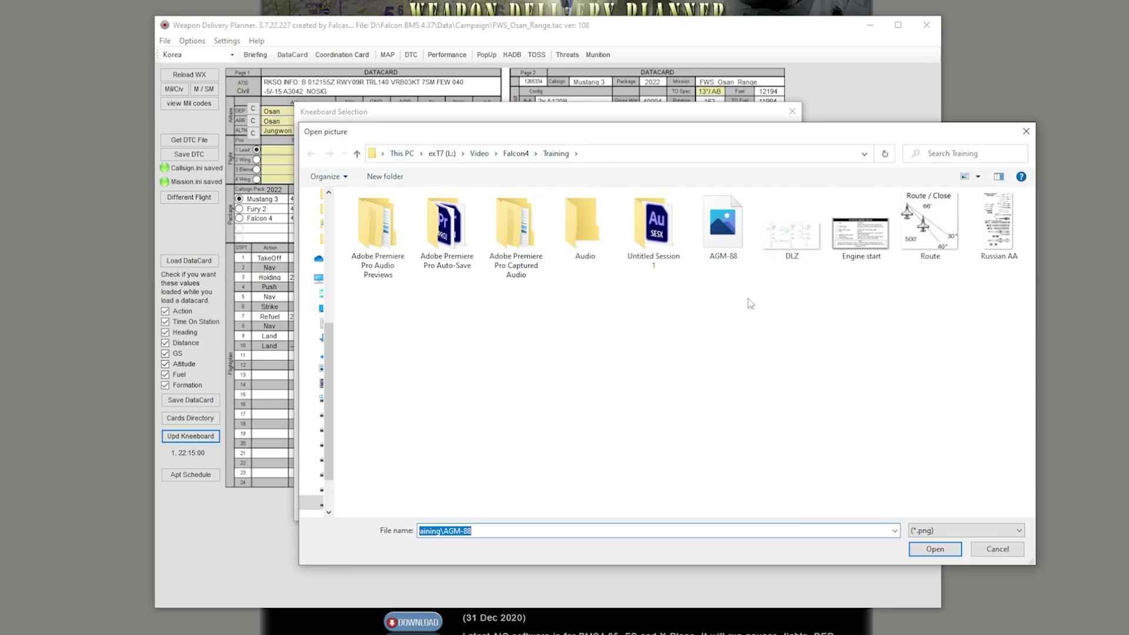
Load Russian AA.png and insert it into left kneeboard page 9.
click(1003, 240)
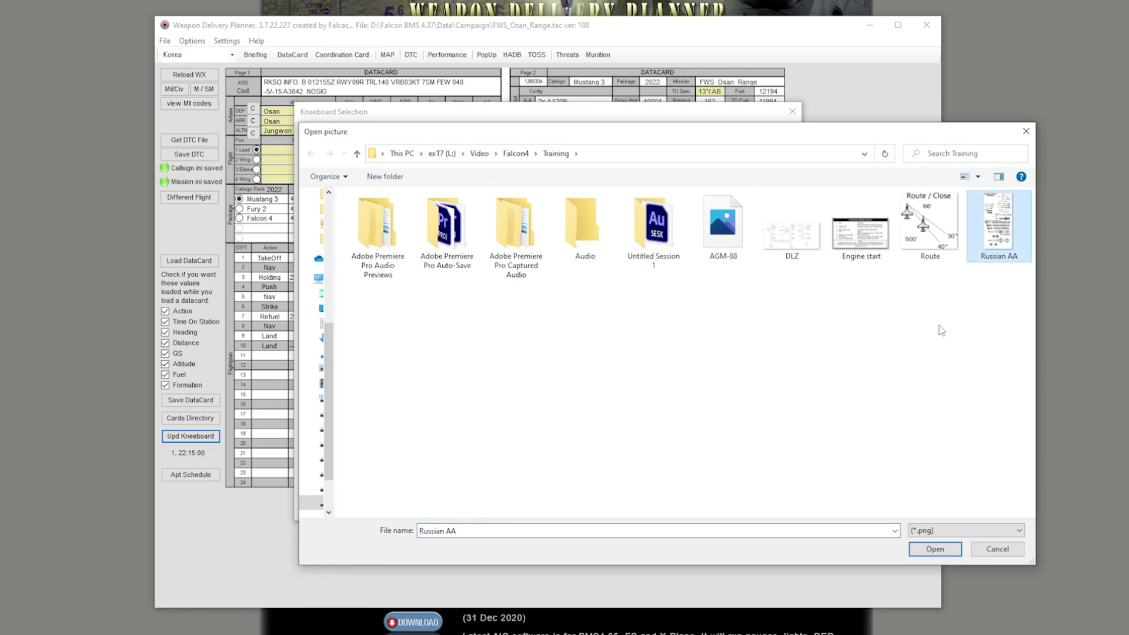
click(941, 550)
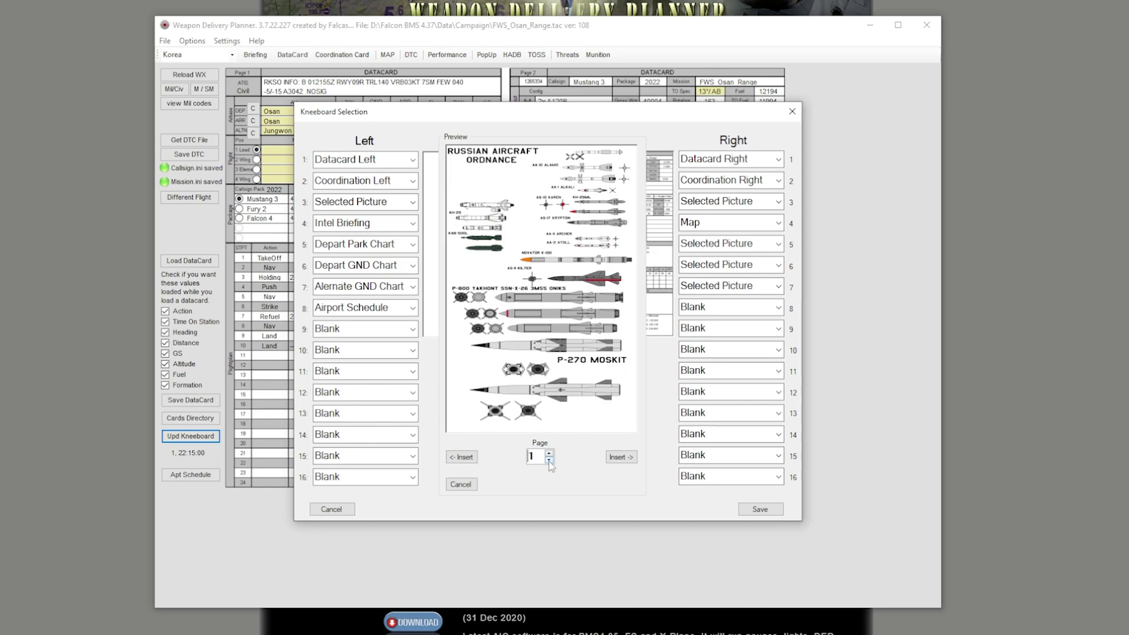
double_click(533, 456)
text(5)
click(549, 453)
click(549, 453)
click(549, 453)
click(464, 458)
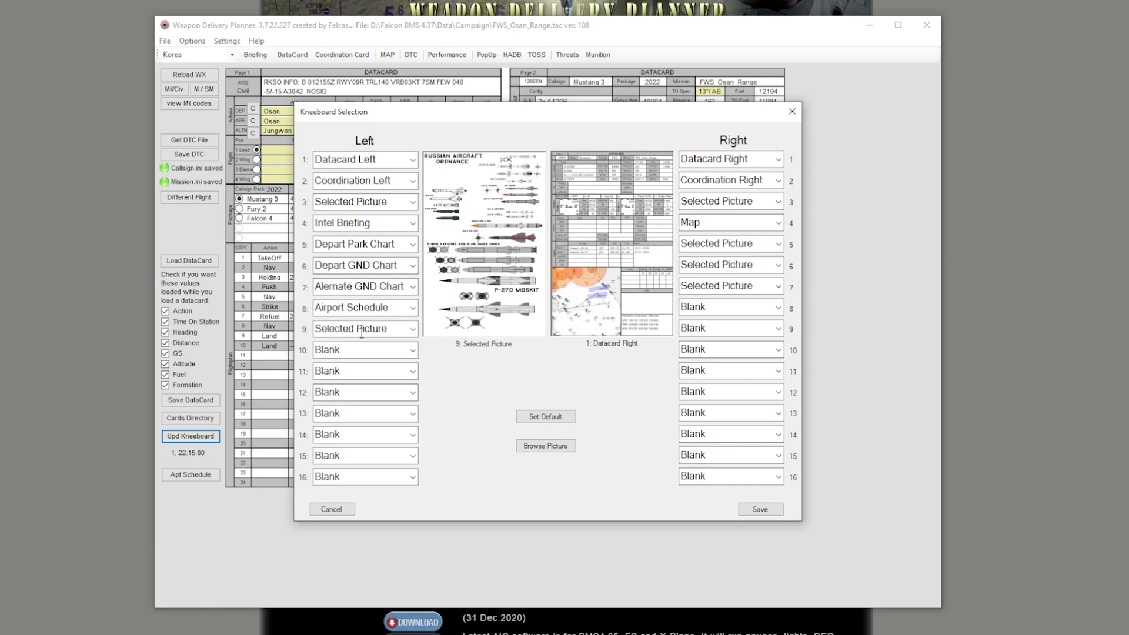
click(383, 329)
Preview left pages 8 and 7, then confirm the Russian AA picture on page 9.
click(385, 308)
click(394, 286)
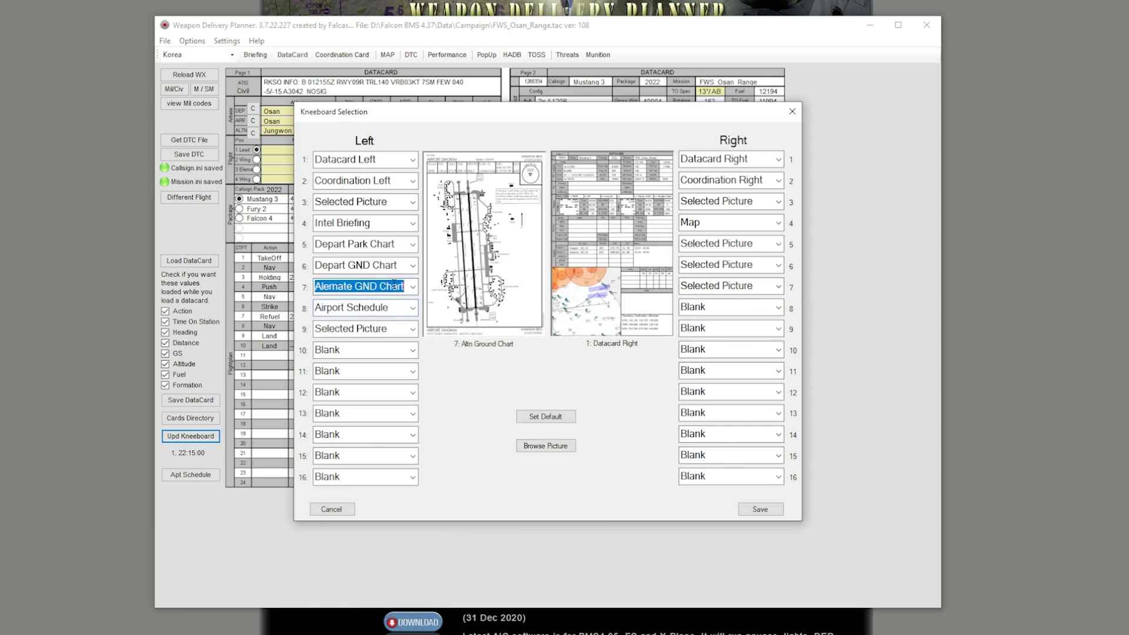
click(393, 330)
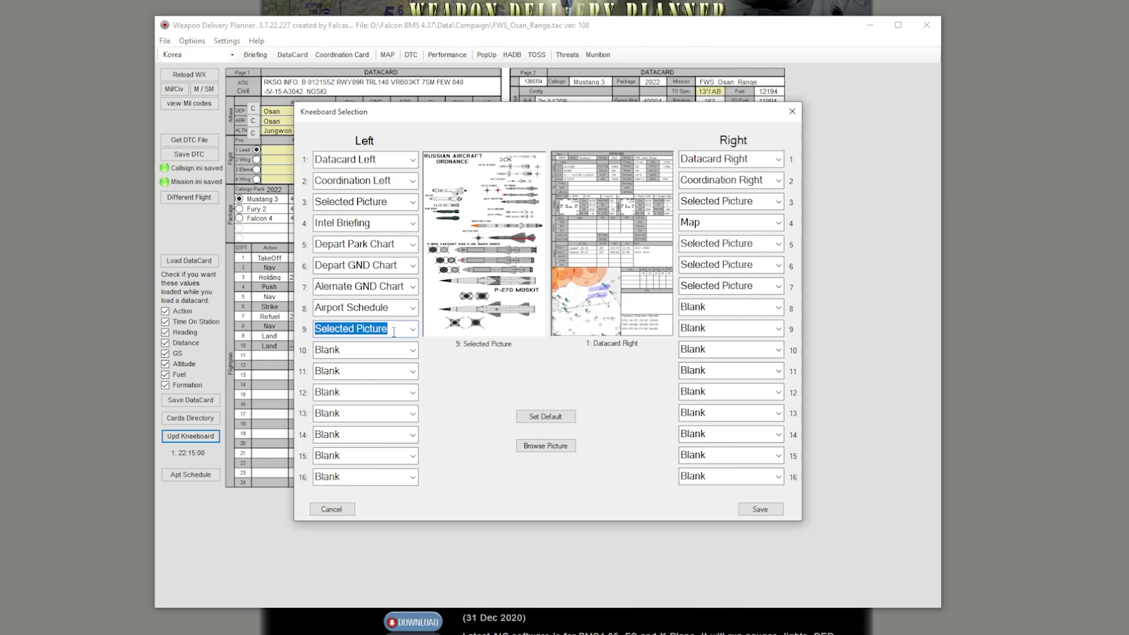
Reopen the picture browser and switch its file-type filter from jpg to png.
click(549, 445)
click(964, 530)
click(965, 544)
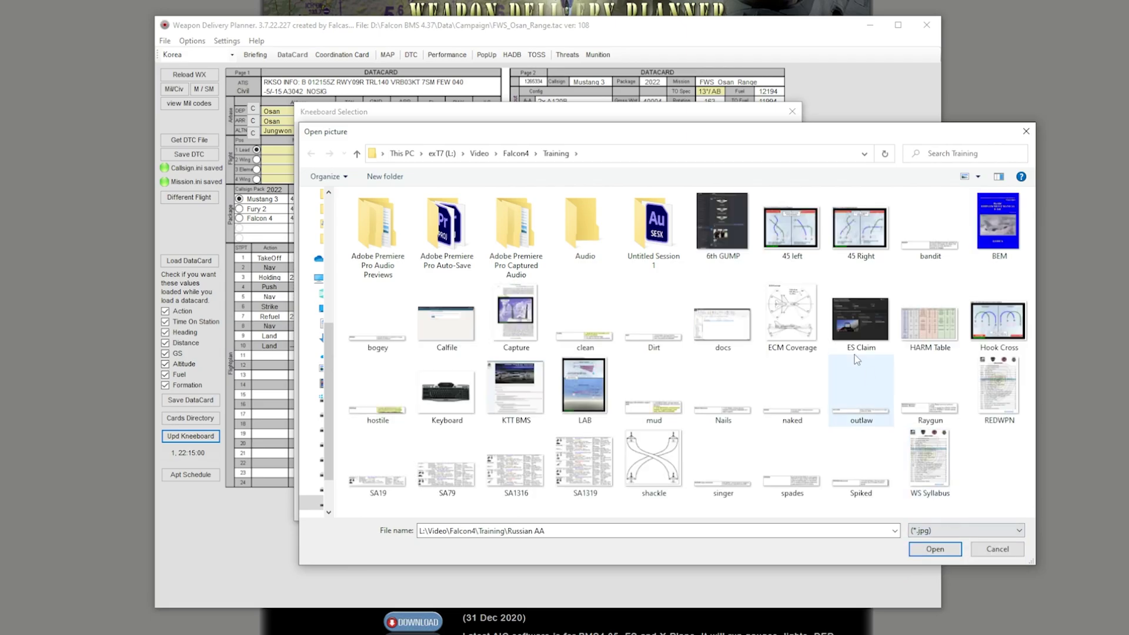
click(1018, 530)
click(978, 556)
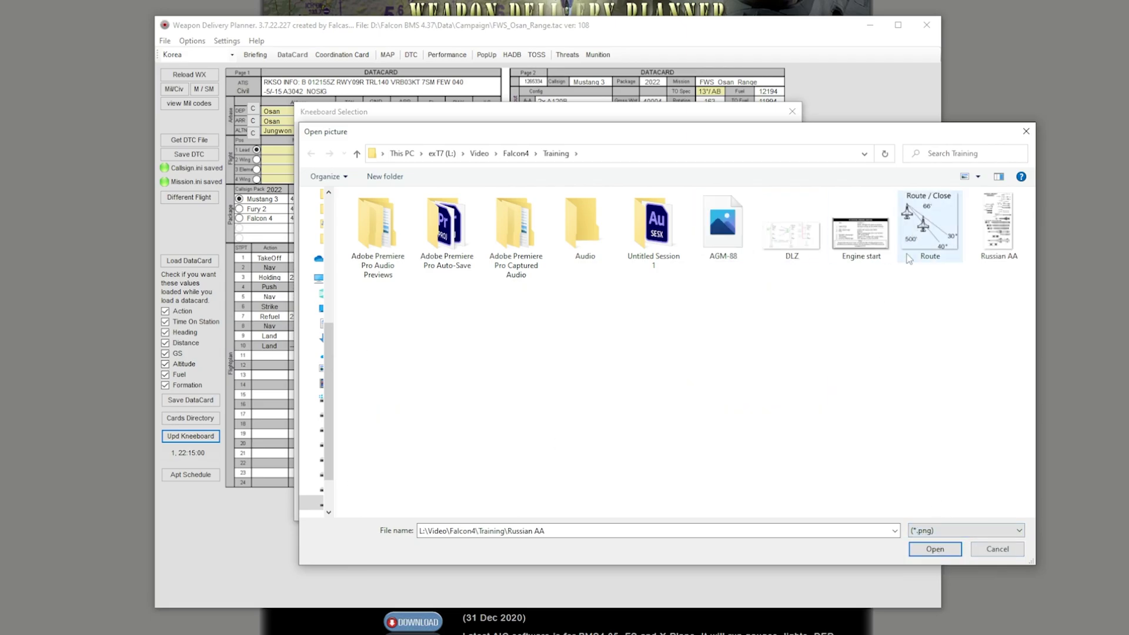
Cancel the picture browser, save the kneeboards, and acknowledge the 'Kneeboards have been saved' message.
click(1011, 553)
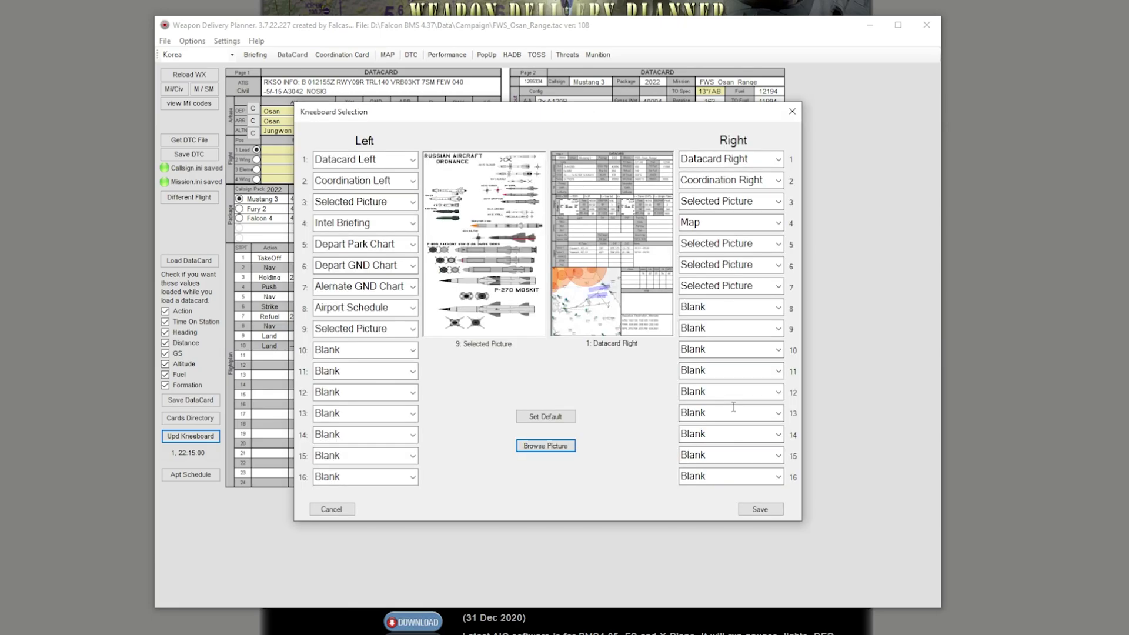
click(761, 509)
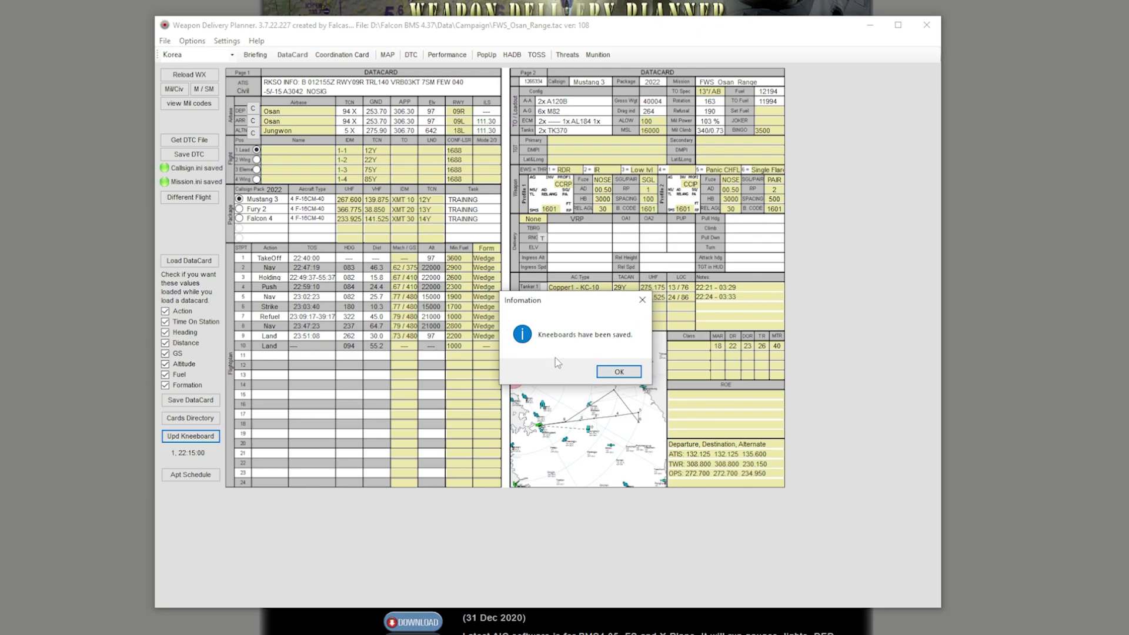
click(619, 371)
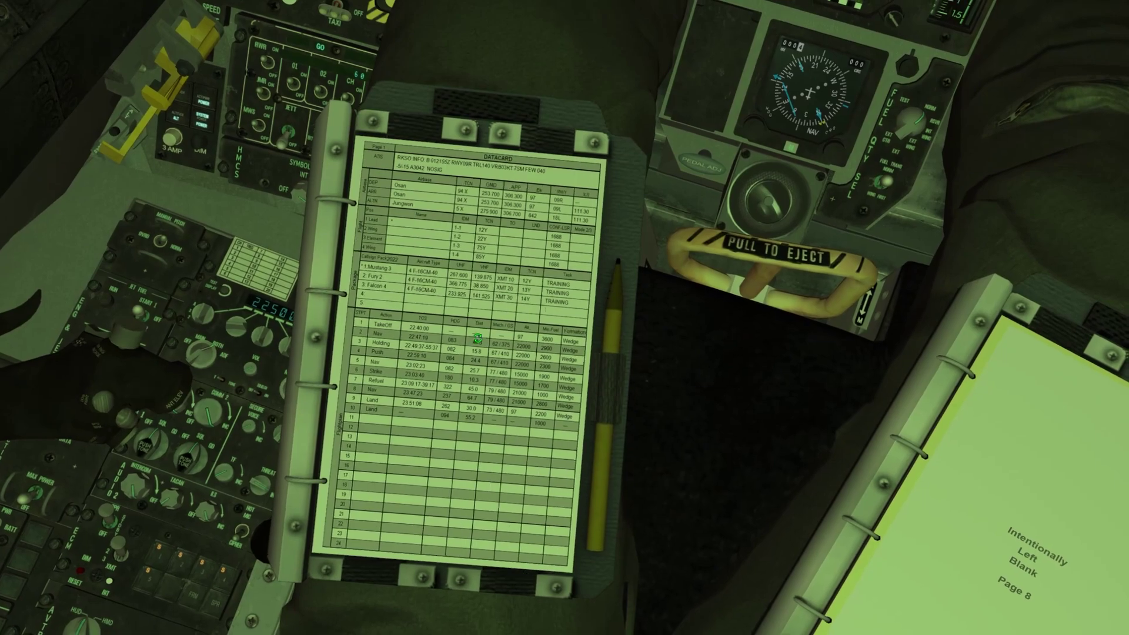
Flip through the cockpit kneeboards with [ and ] and clicks, ending on the right kneeboard's map page.
key(bracketleft)
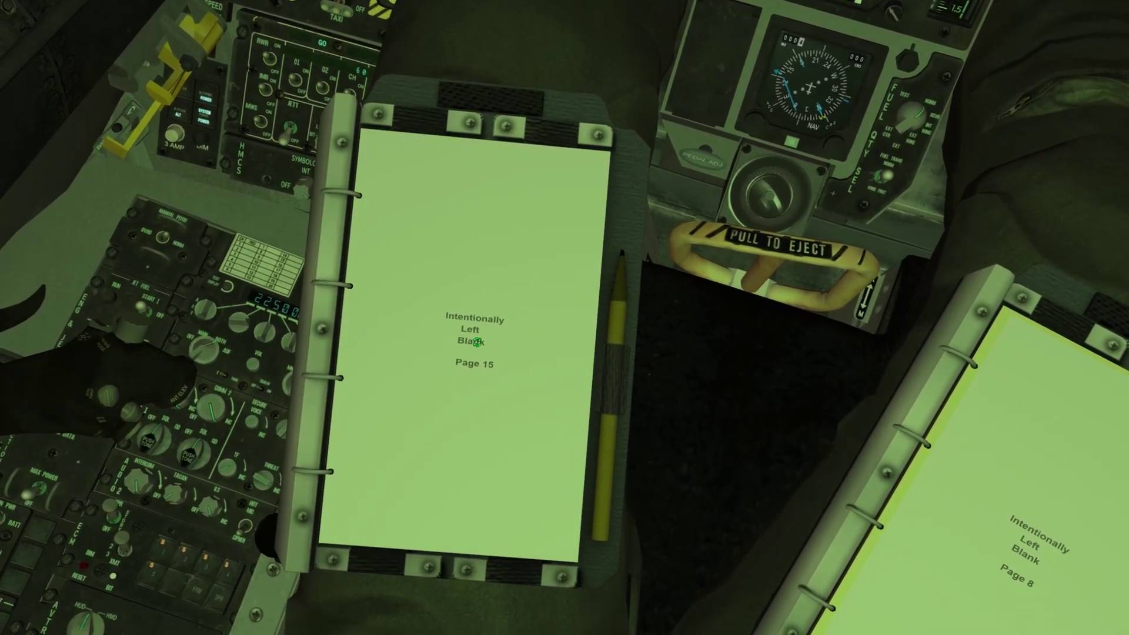
key(bracketright)
click(477, 341)
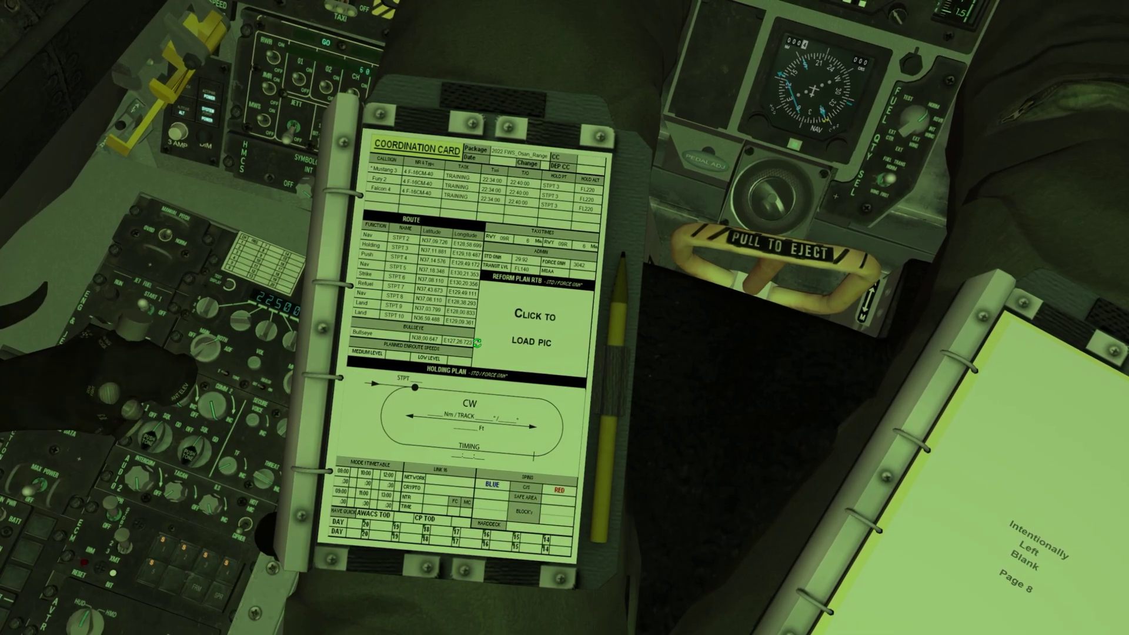
click(507, 346)
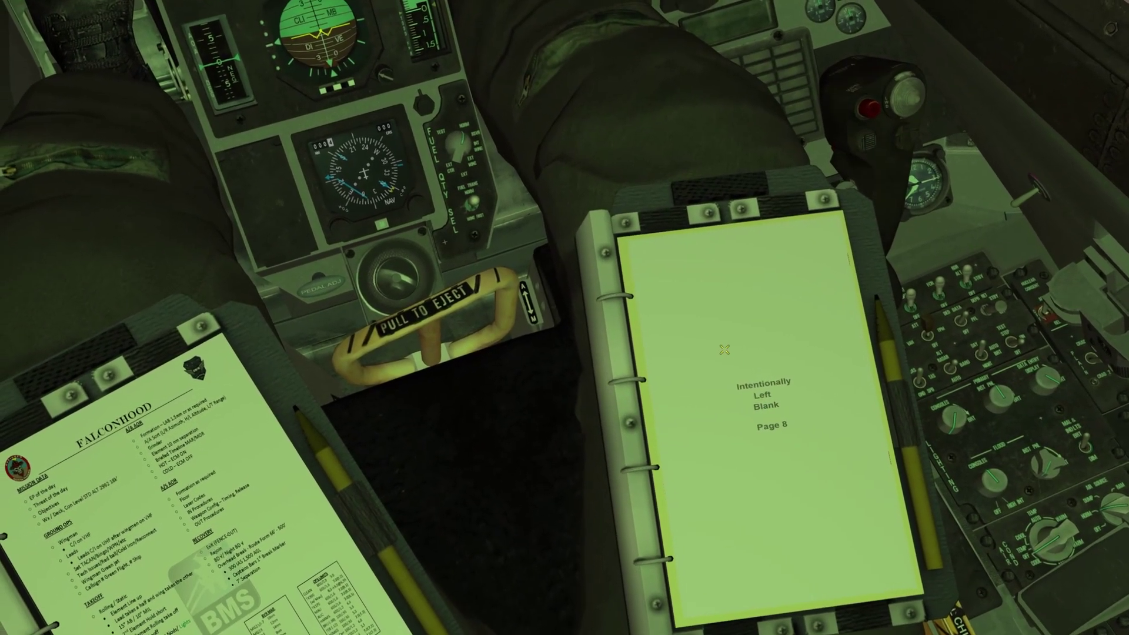
click(775, 419)
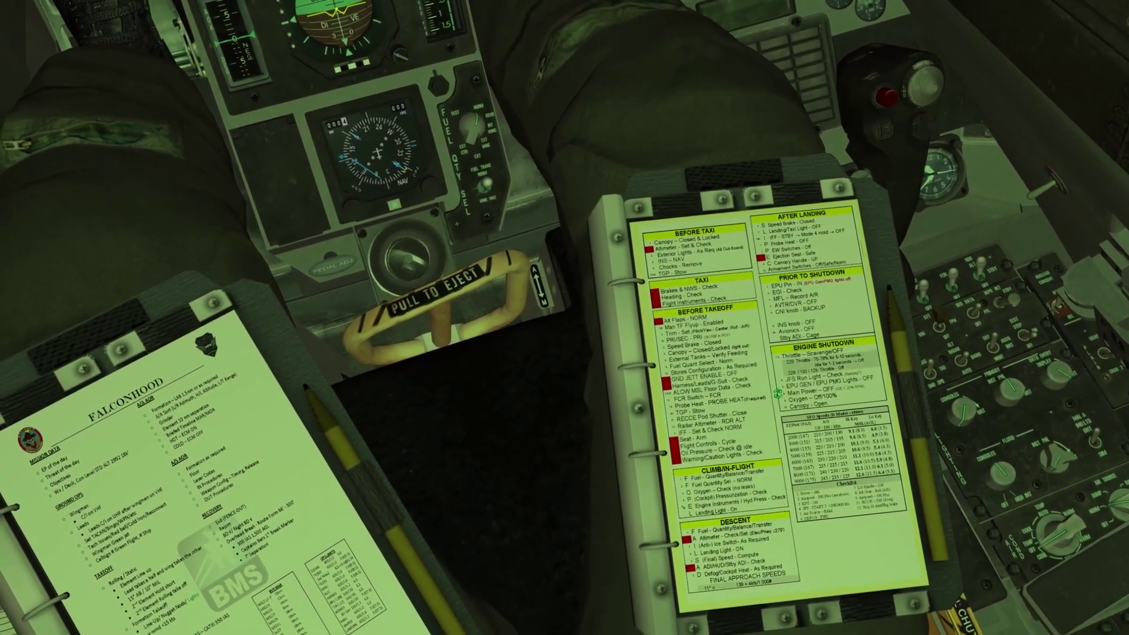
click(770, 392)
click(776, 392)
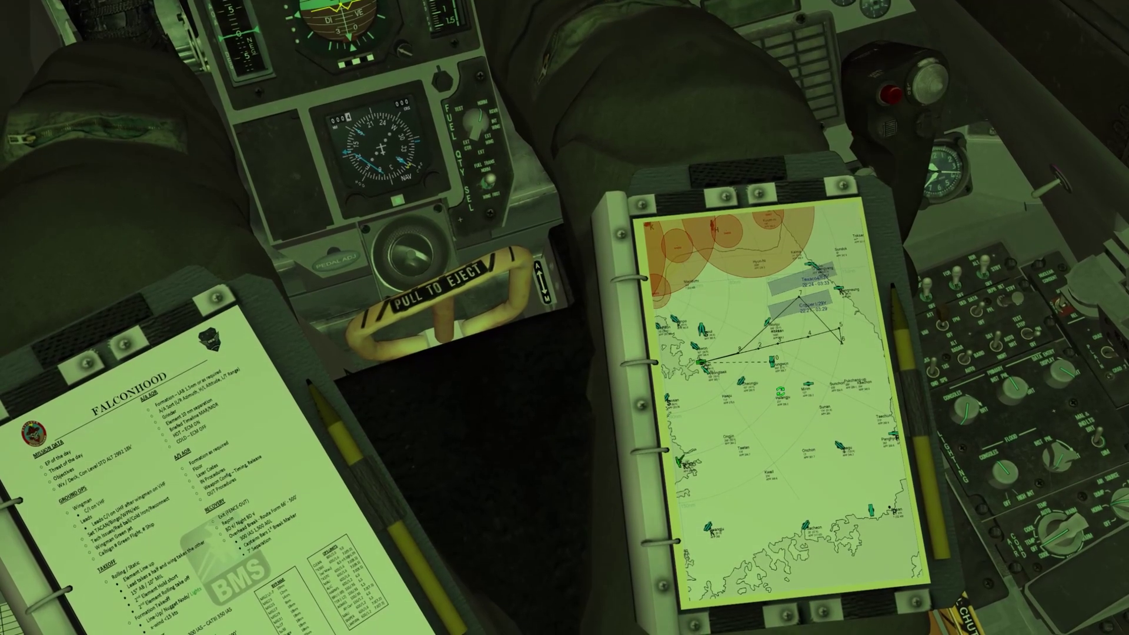